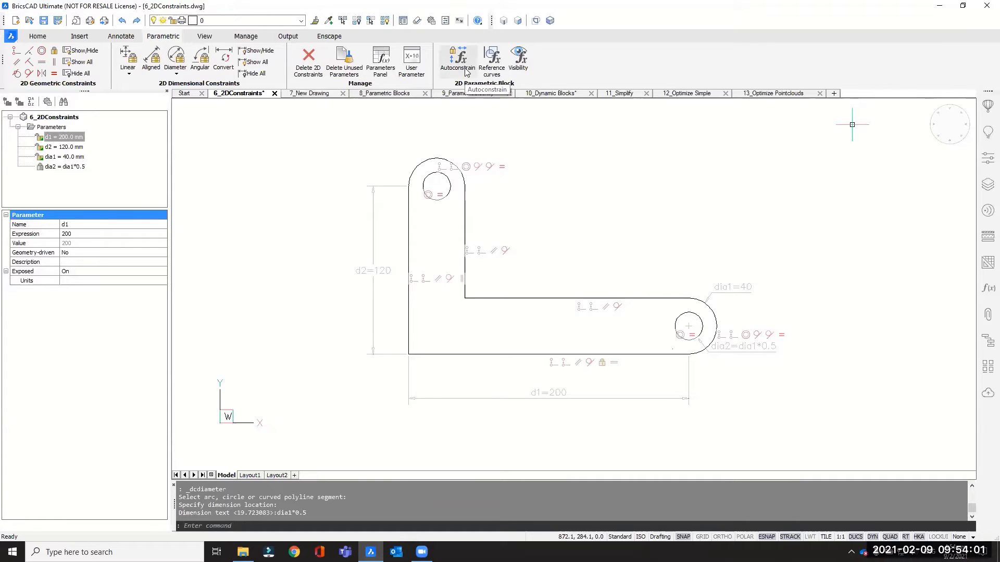
Delete all 2D constraints from the entire L-shaped bracket, including its two holes
{"action": "left_click", "coordinate": [311, 72]}
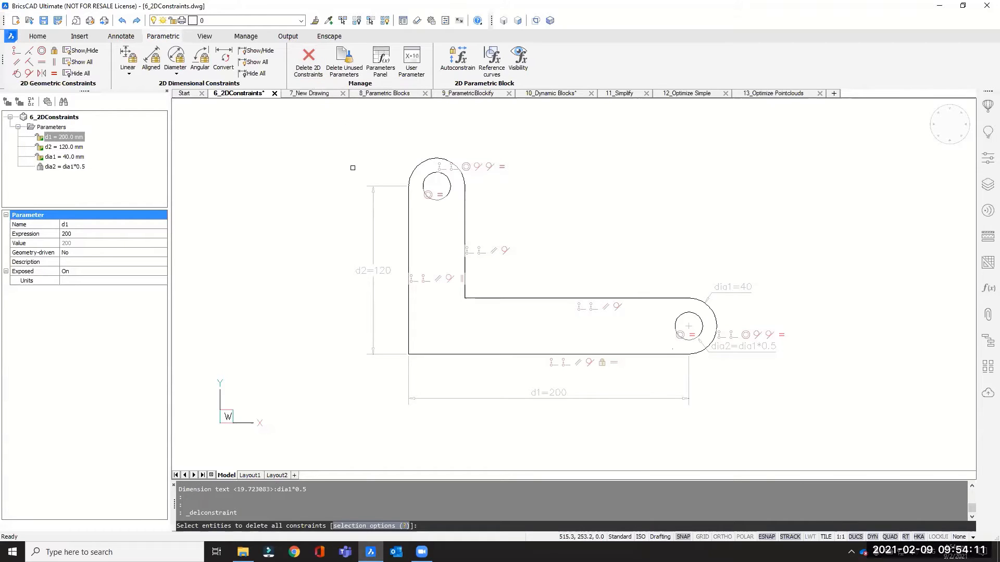
{"action": "scroll", "coordinate": [352, 167], "scroll_direction": "down", "scroll_amount": 2}
{"action": "left_click", "coordinate": [341, 142]}
{"action": "left_click", "coordinate": [724, 351]}
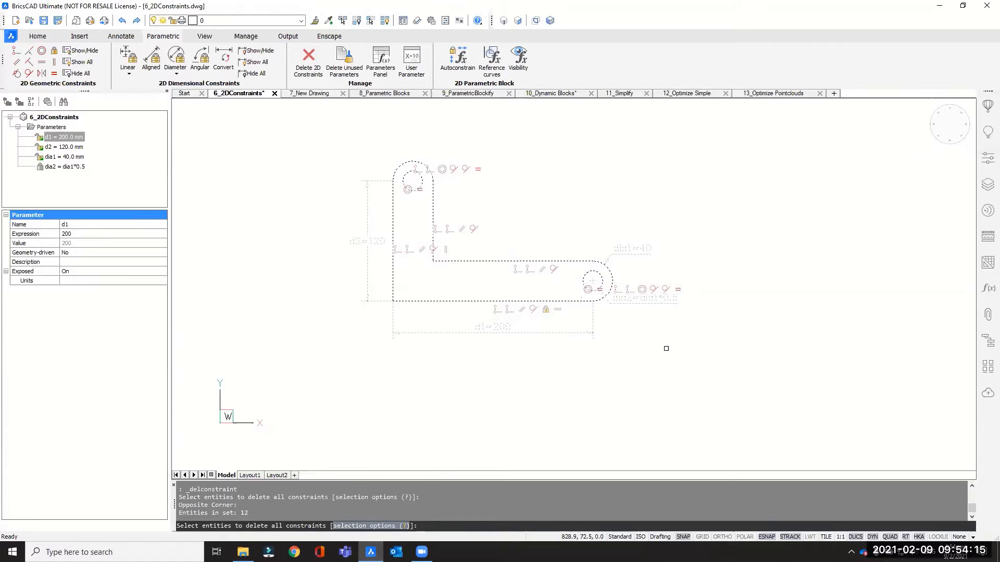
{"action": "key", "text": "Return"}
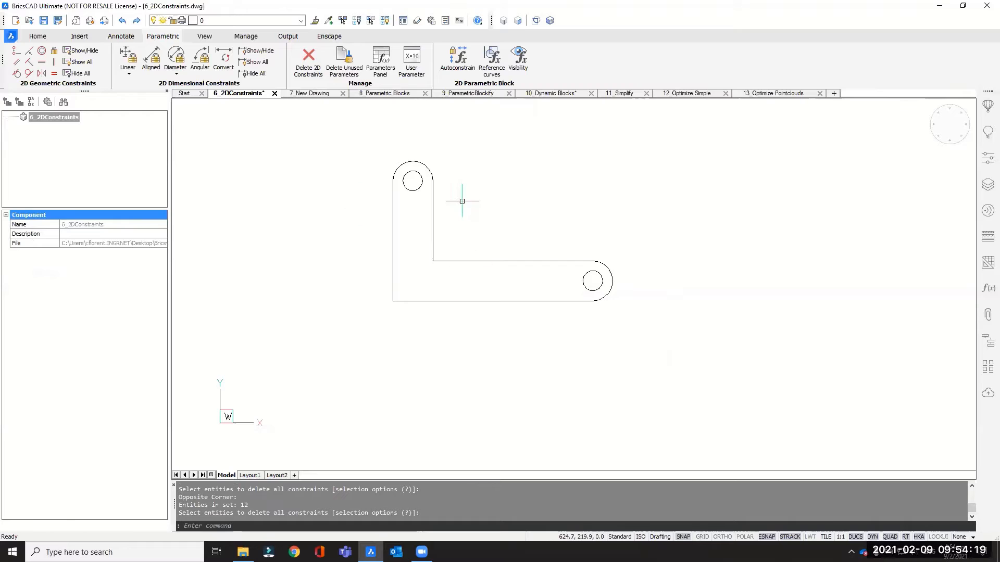
Move the whole bracket from its outer lower-left corner to the absolute origin at 0,0,0
{"action": "middle_click_drag", "start_coordinate": [462, 201], "coordinate": [479, 231]}
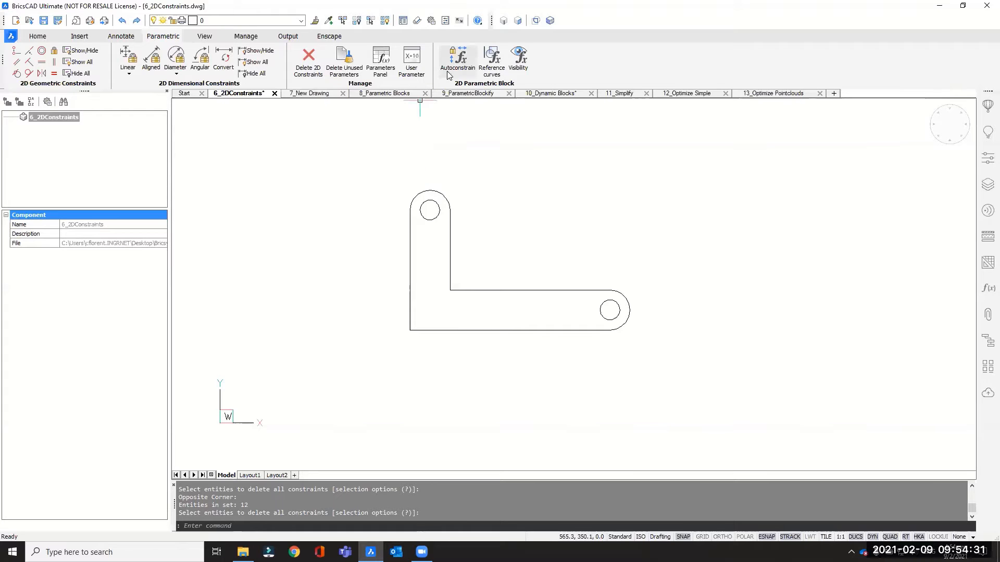
{"action": "left_click", "coordinate": [386, 162]}
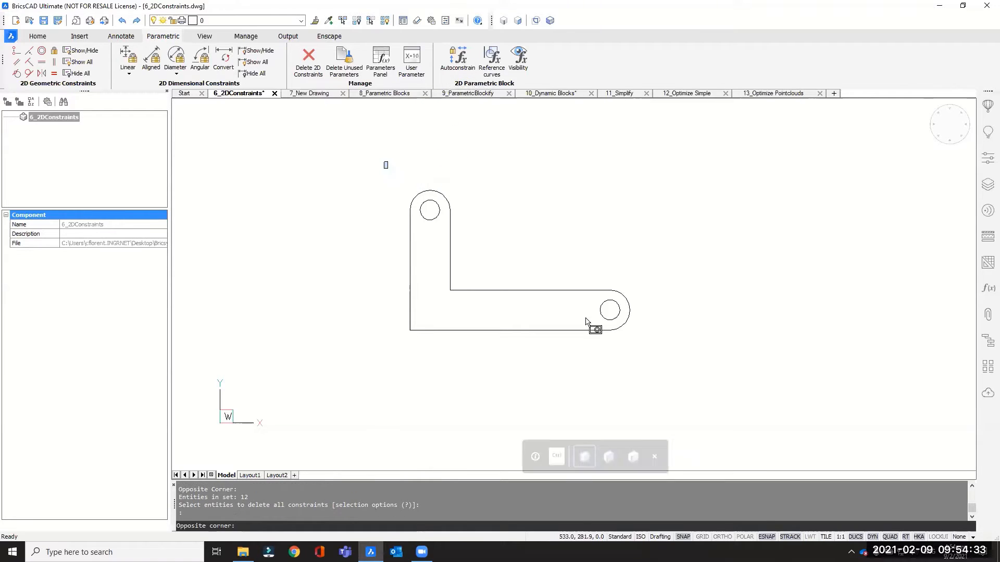
{"action": "left_click", "coordinate": [692, 367]}
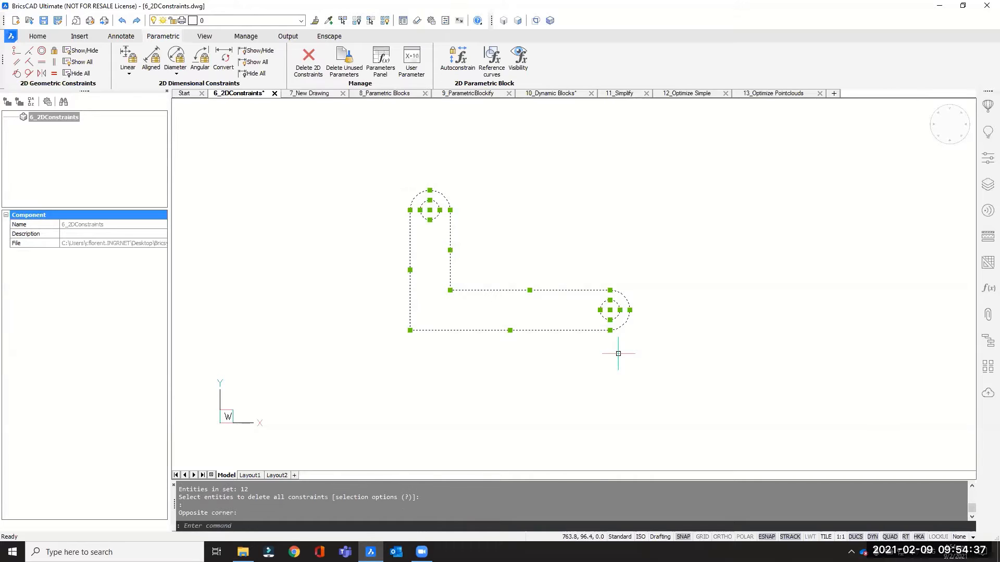
{"action": "type", "text": "m"}
{"action": "key", "text": "Return"}
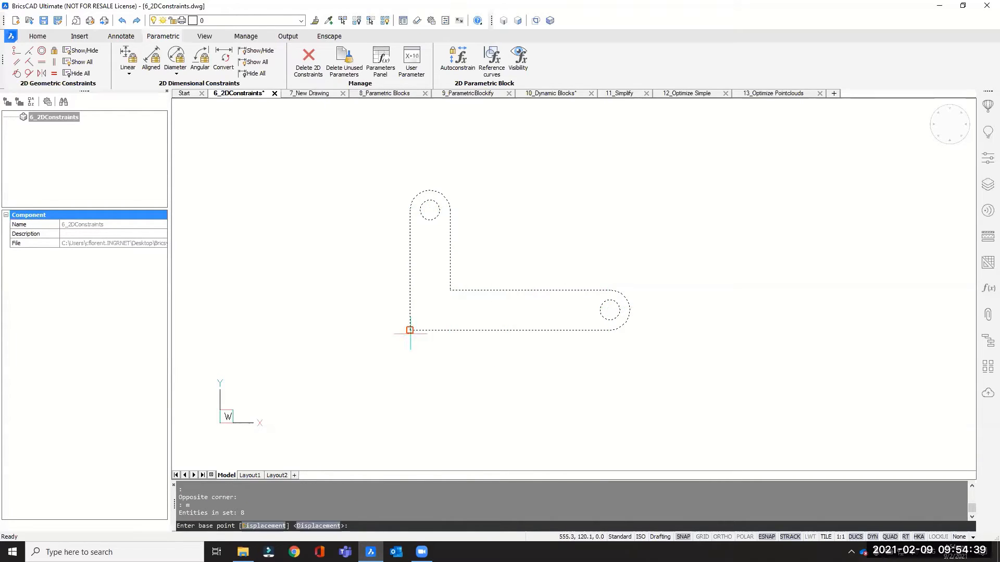
{"action": "left_click", "coordinate": [410, 331]}
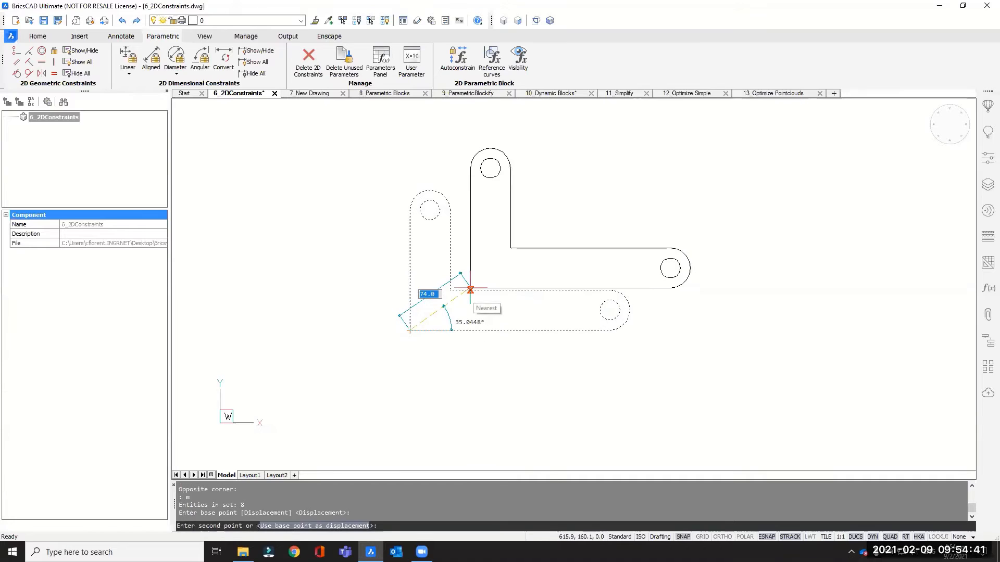
{"action": "scroll", "coordinate": [462, 296], "scroll_direction": "down", "scroll_amount": 3}
{"action": "scroll", "coordinate": [453, 285], "scroll_direction": "down", "scroll_amount": 3}
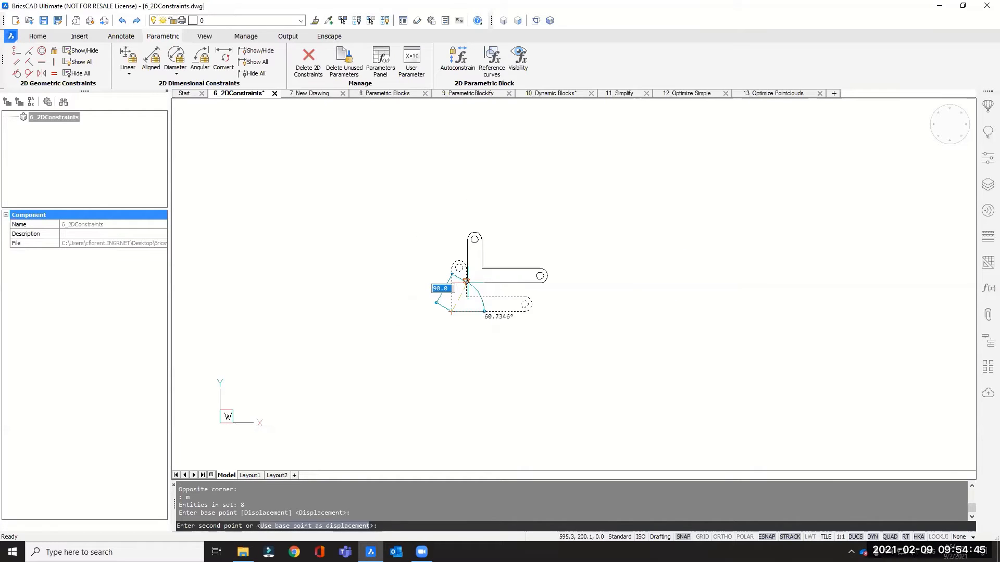
{"action": "scroll", "coordinate": [466, 284], "scroll_direction": "up", "scroll_amount": 2}
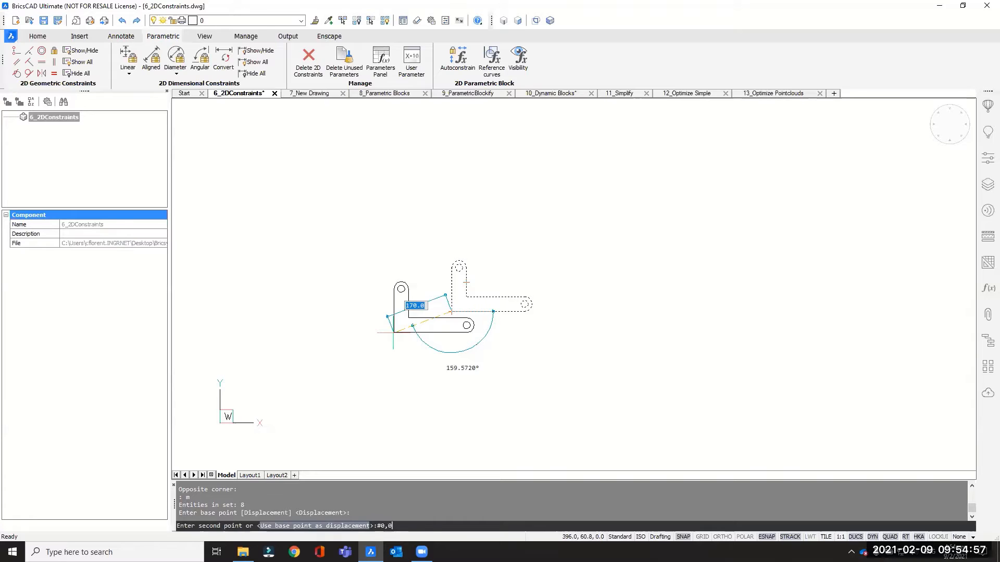
{"action": "type", "text": "0"}
{"action": "key", "text": "Return"}
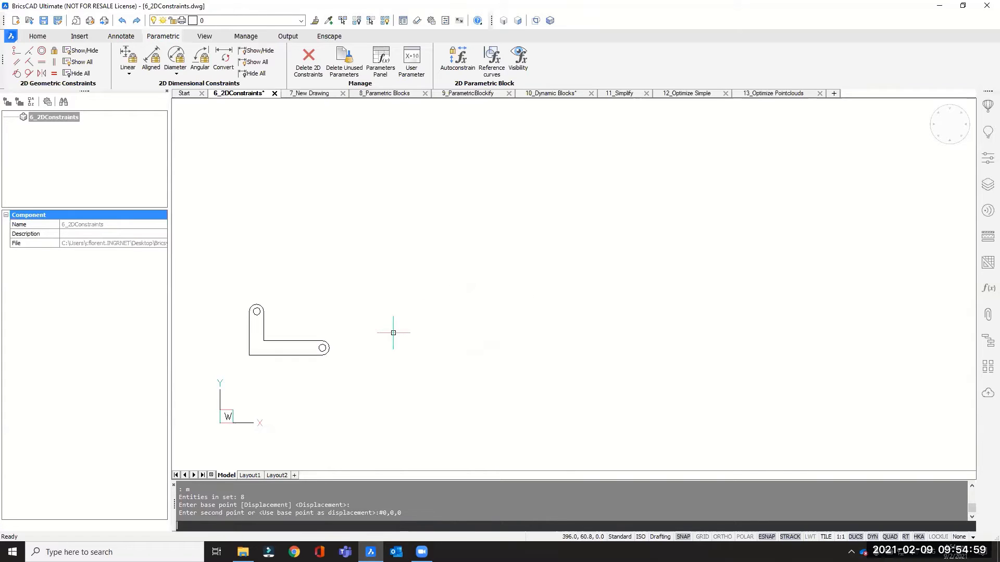
Apply Autoconstrain to all entities of the L-shaped bracket
{"action": "middle_click_drag", "start_coordinate": [378, 311], "coordinate": [500, 295]}
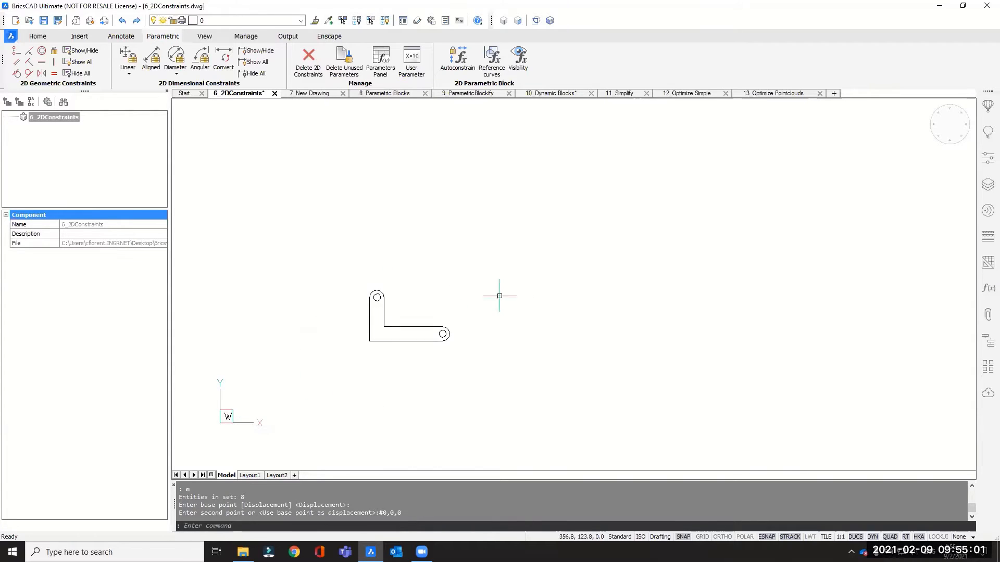
{"action": "scroll", "coordinate": [394, 323], "scroll_direction": "up", "scroll_amount": 2}
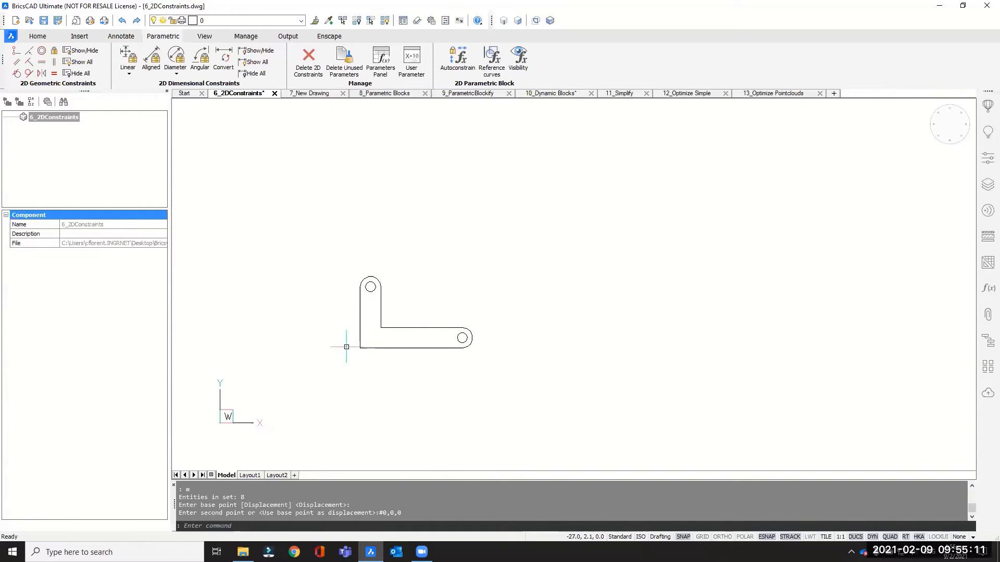
{"action": "left_click", "coordinate": [457, 59]}
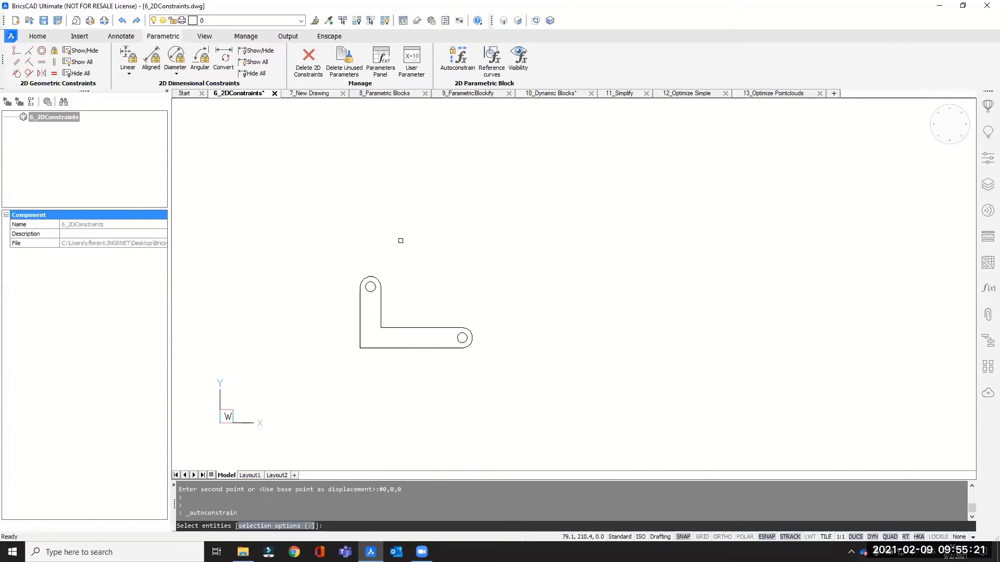
{"action": "left_click", "coordinate": [337, 251]}
{"action": "left_click", "coordinate": [498, 377]}
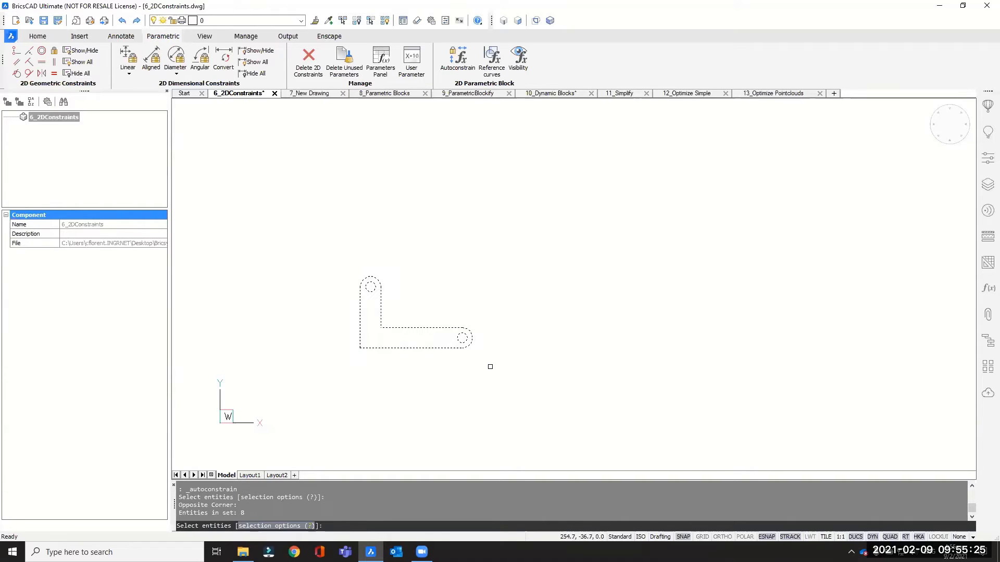
{"action": "key", "text": "Return"}
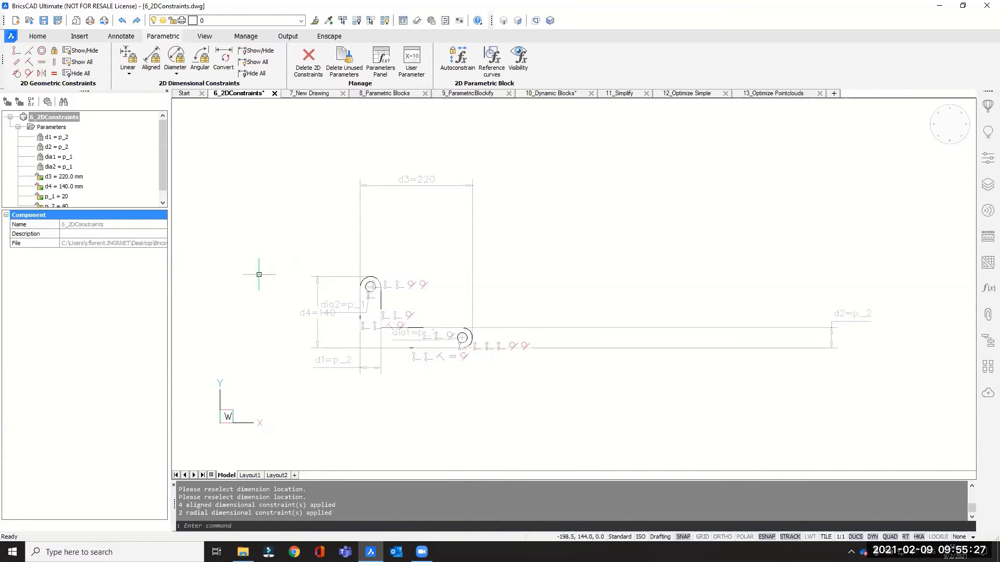
Add a Fix constraint to the bracket's outer lower-left corner point
{"action": "scroll", "coordinate": [289, 323], "scroll_direction": "up", "scroll_amount": 3}
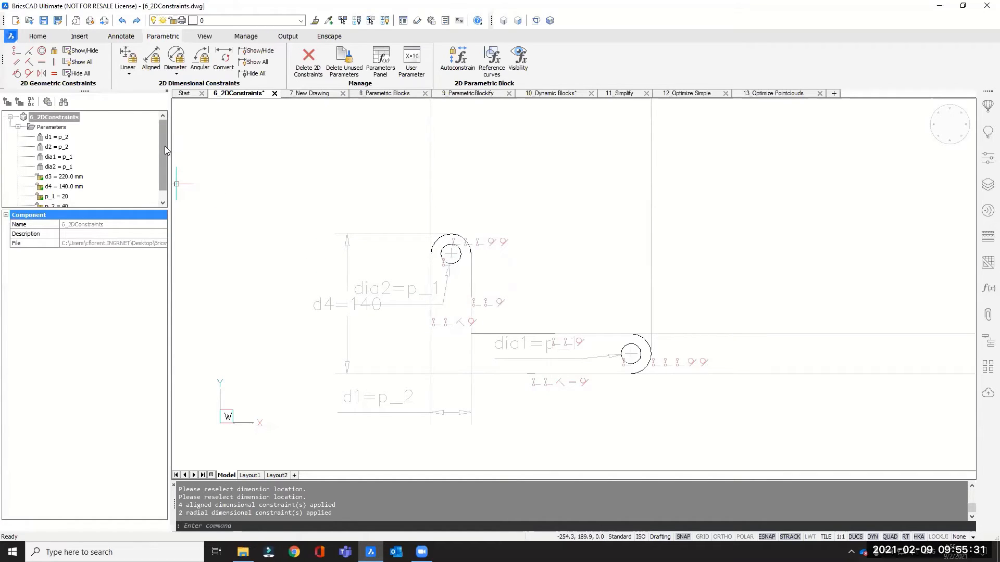
{"action": "scroll", "coordinate": [165, 151], "scroll_direction": "down", "scroll_amount": 1}
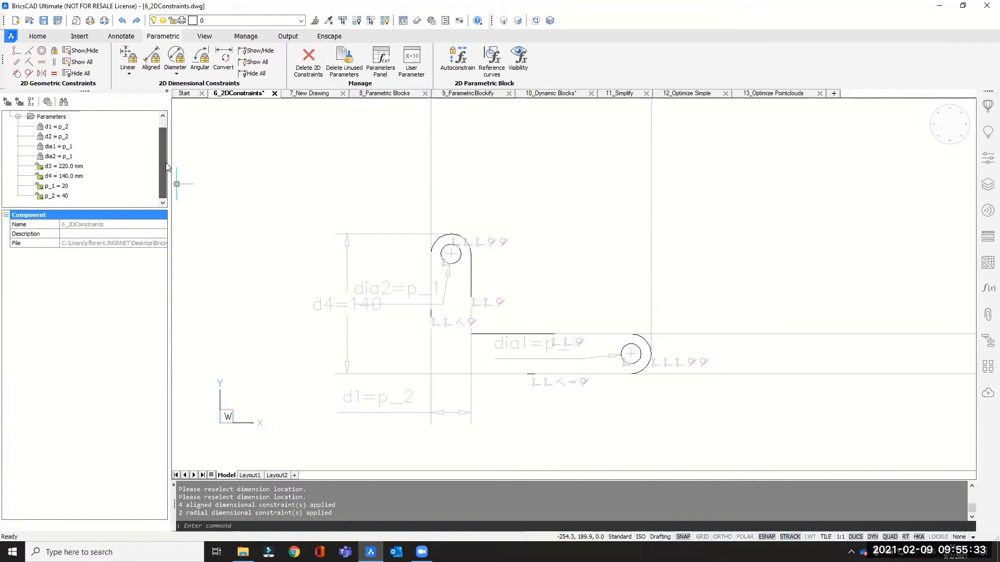
{"action": "mouse_move", "coordinate": [162, 145]}
{"action": "left_mouse_down"}
{"action": "mouse_move", "coordinate": [164, 136]}
{"action": "mouse_move", "coordinate": [162, 160]}
{"action": "mouse_move", "coordinate": [162, 140]}
{"action": "left_mouse_up"}
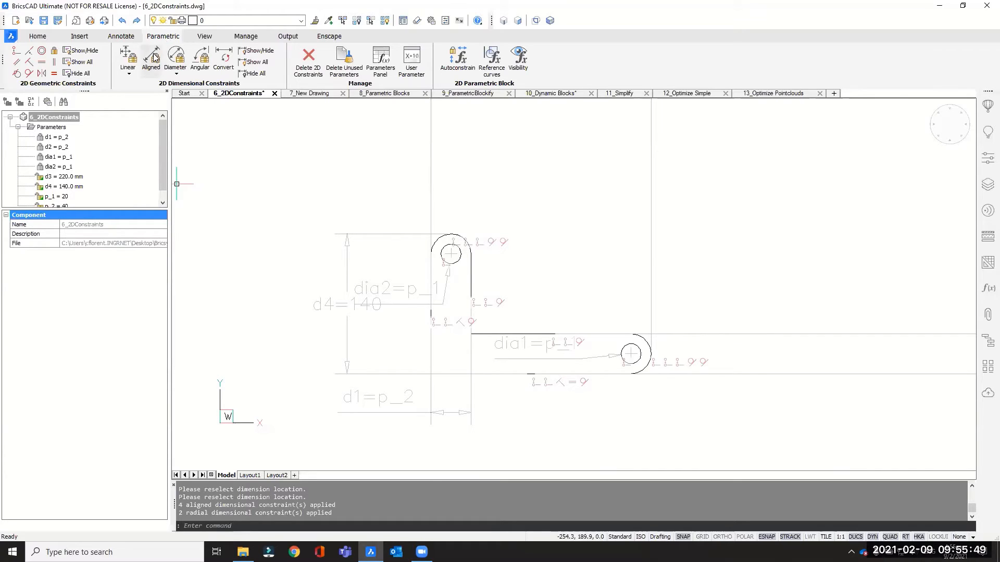
{"action": "left_click", "coordinate": [54, 52]}
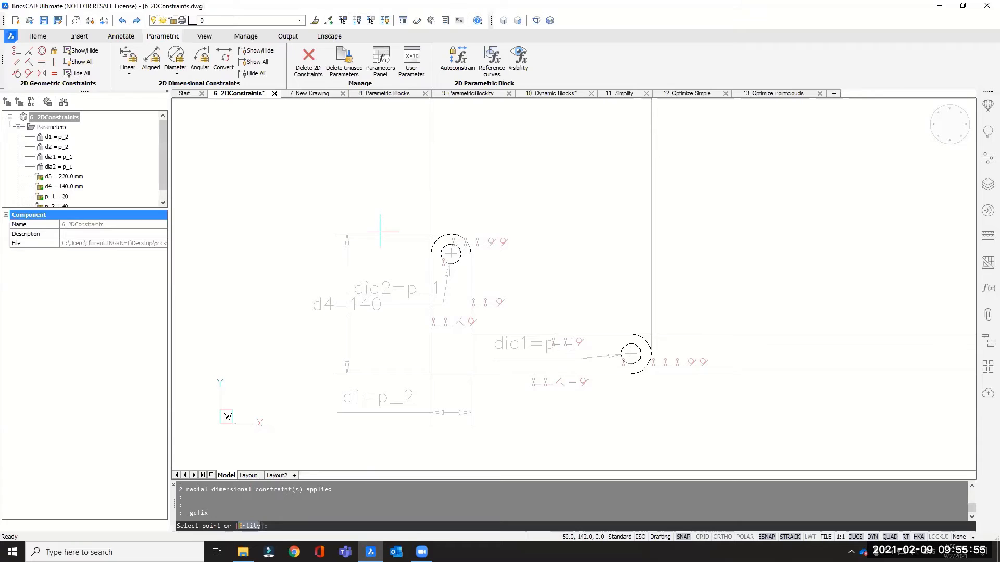
{"action": "left_click", "coordinate": [431, 374]}
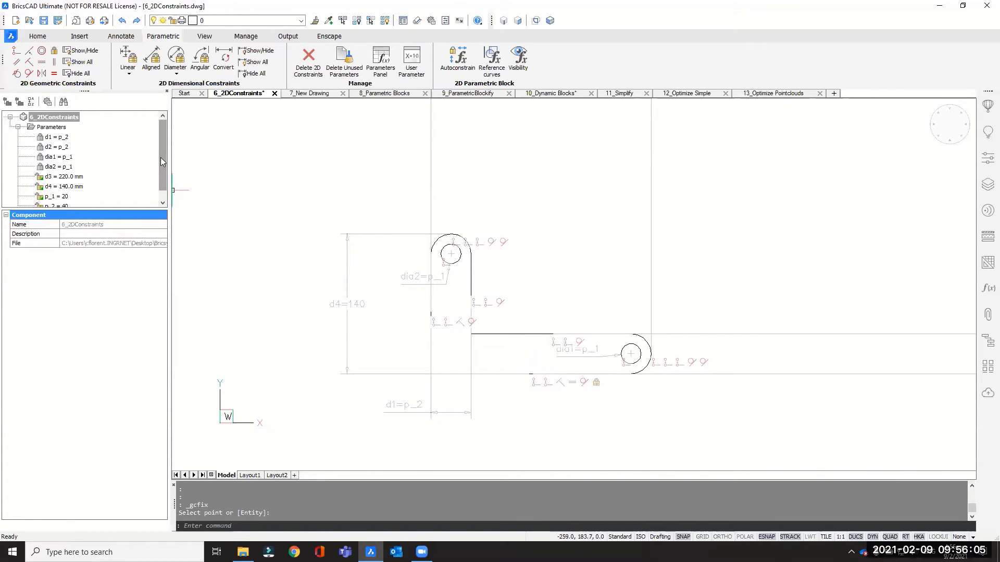
Set the expression of parameter p_1 to p_2*0.5
{"action": "left_click_drag", "start_coordinate": [161, 154], "coordinate": [165, 179]}
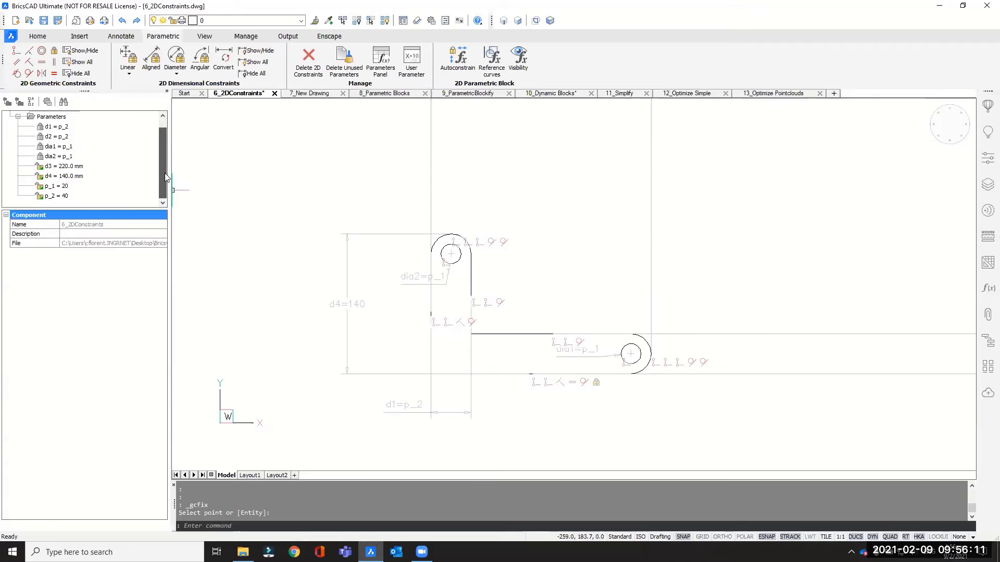
{"action": "left_click_drag", "start_coordinate": [165, 174], "coordinate": [163, 159]}
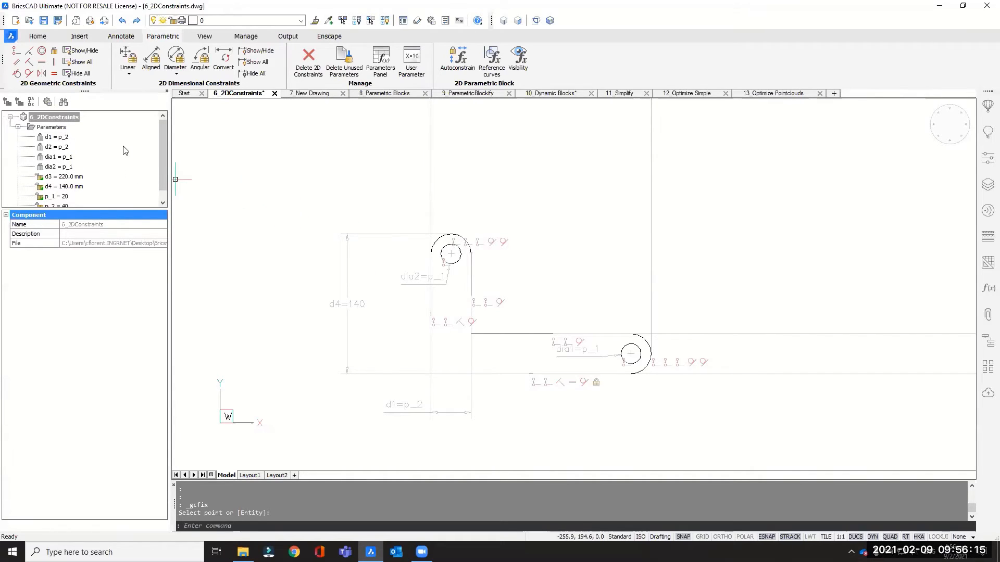
{"action": "left_click_drag", "start_coordinate": [165, 131], "coordinate": [165, 140]}
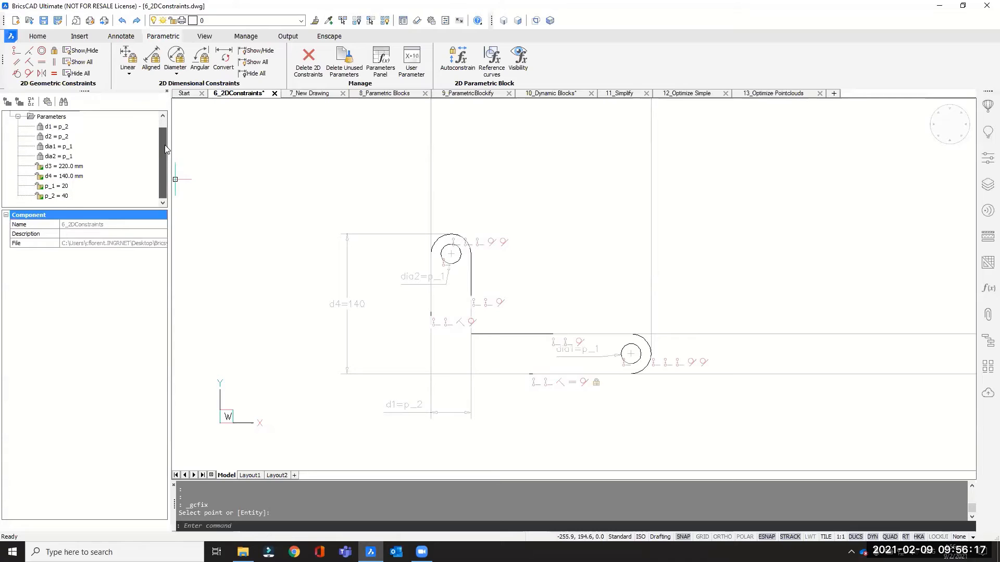
{"action": "left_click", "coordinate": [52, 187]}
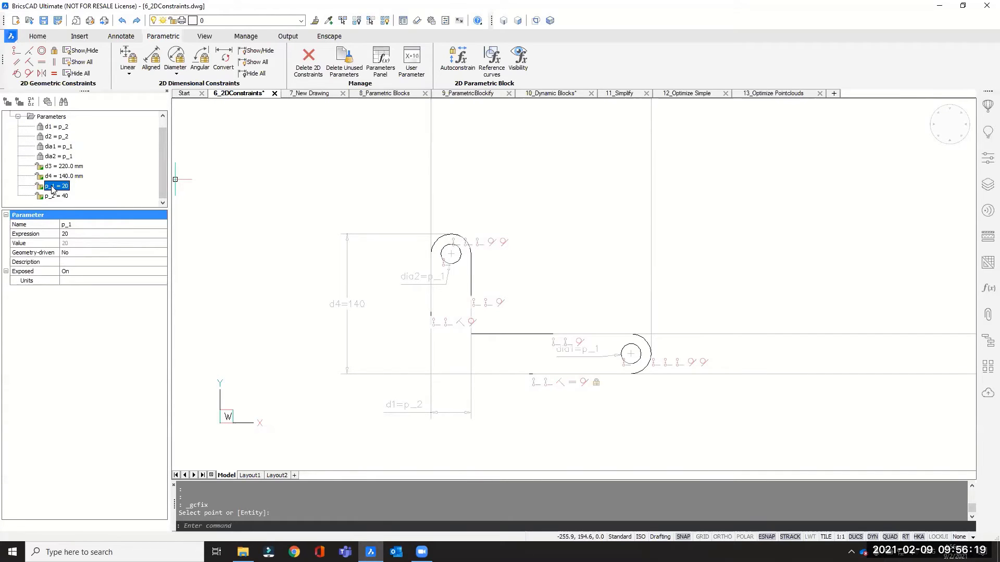
{"action": "left_click", "coordinate": [68, 234]}
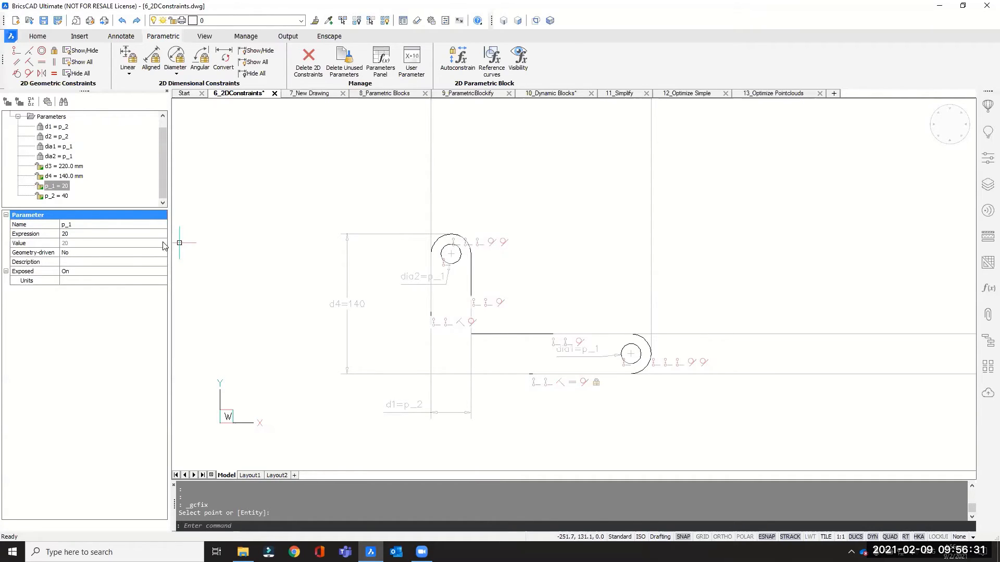
{"action": "left_click", "coordinate": [79, 234]}
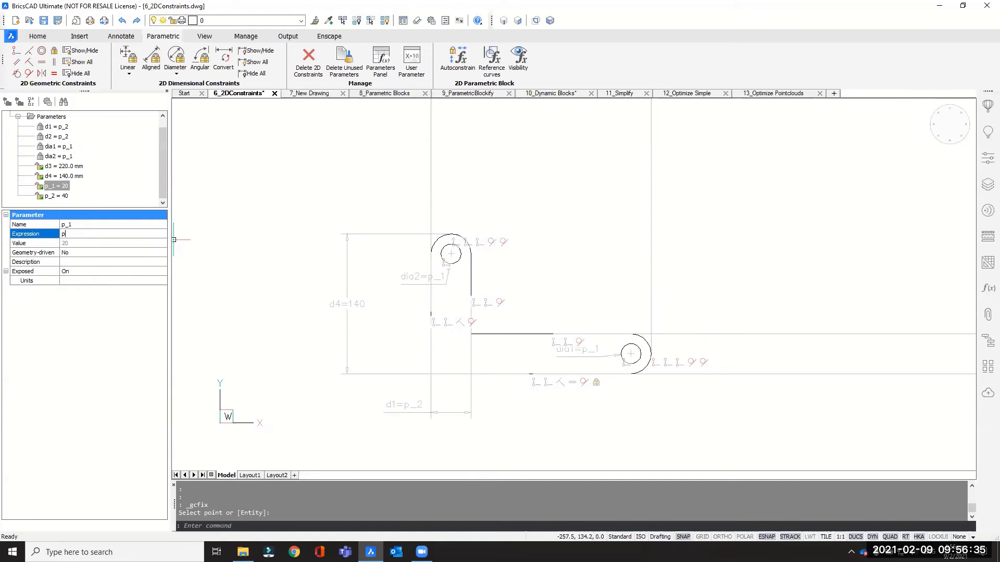
{"action": "type", "text": "p_2*0.5"}
{"action": "key", "text": "Return"}
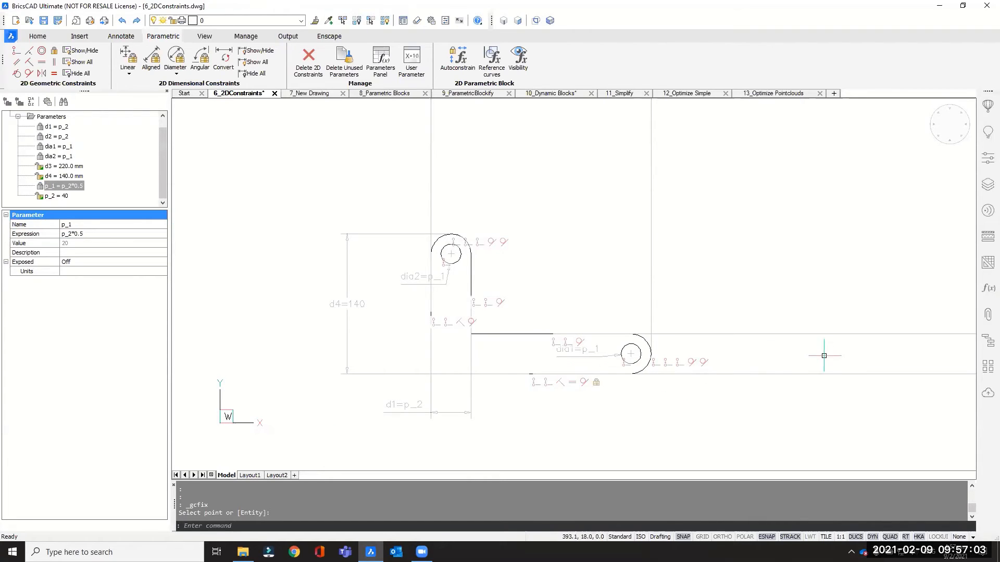
Show the full table of parameters and constraints, and check which interface panels are enabled
{"action": "left_click", "coordinate": [985, 289]}
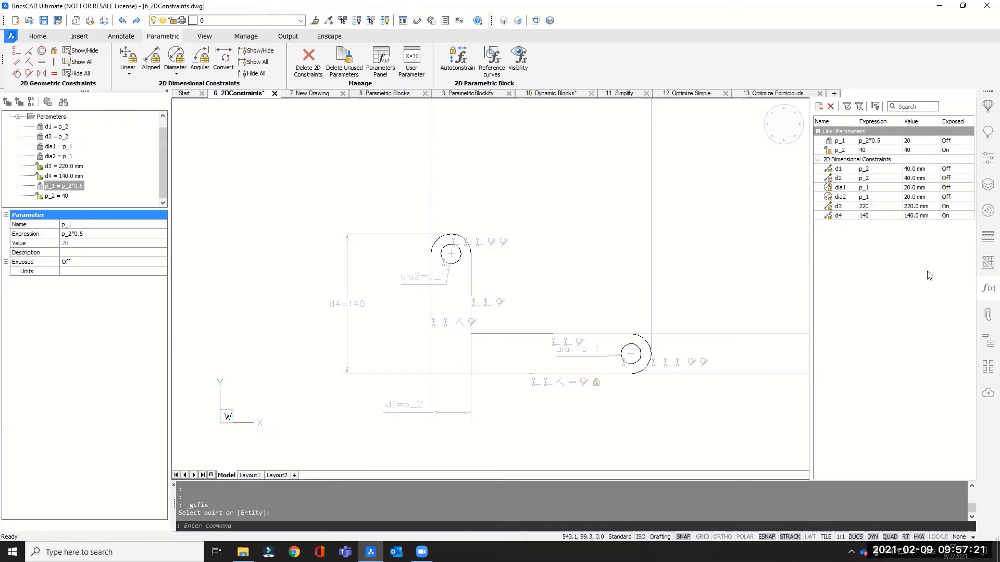
{"action": "right_click", "coordinate": [727, 54]}
{"action": "mouse_move", "coordinate": [755, 58]}
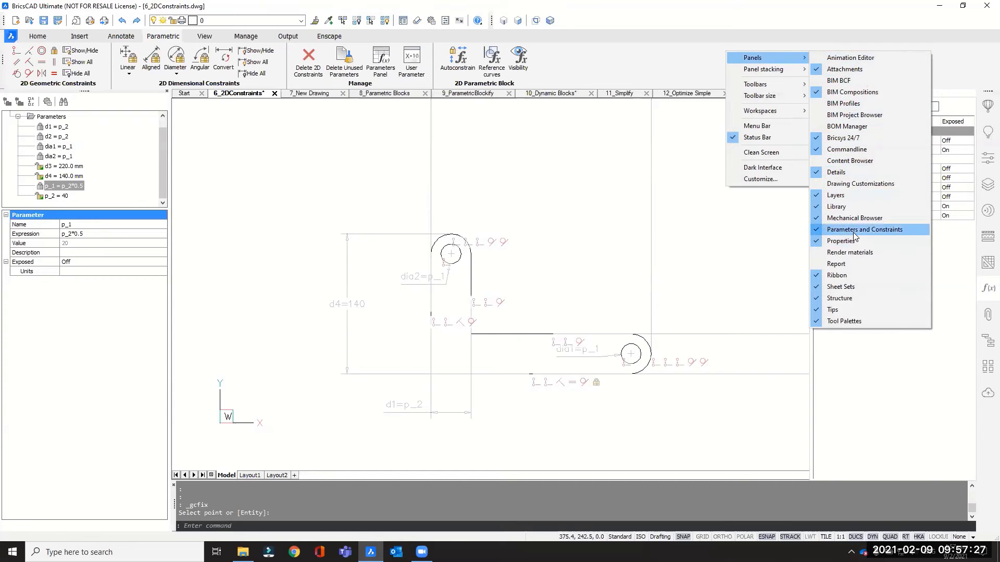
{"action": "left_click", "coordinate": [957, 56]}
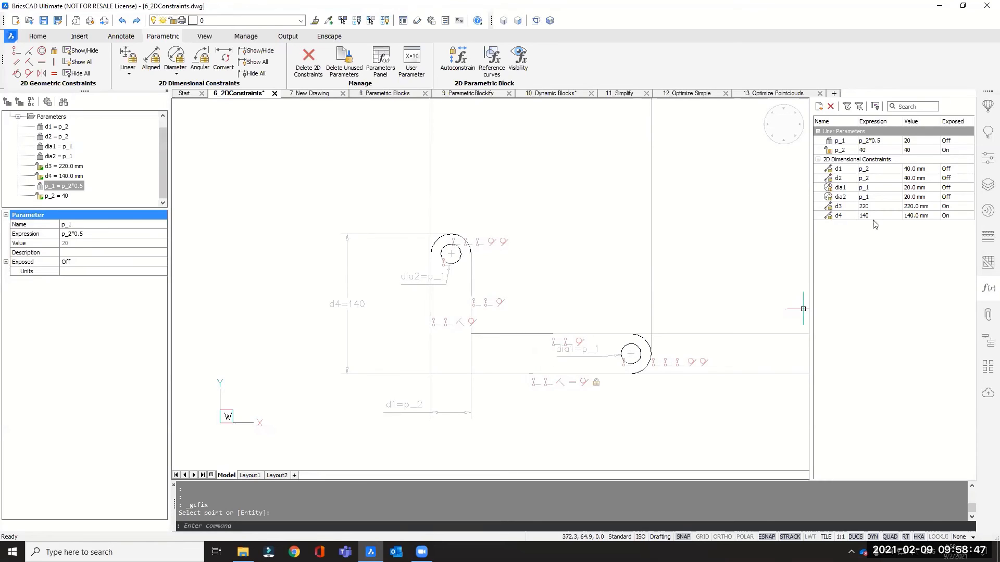
Rename the dimensional constraint d4 as Length_Y
{"action": "double_click", "coordinate": [839, 218]}
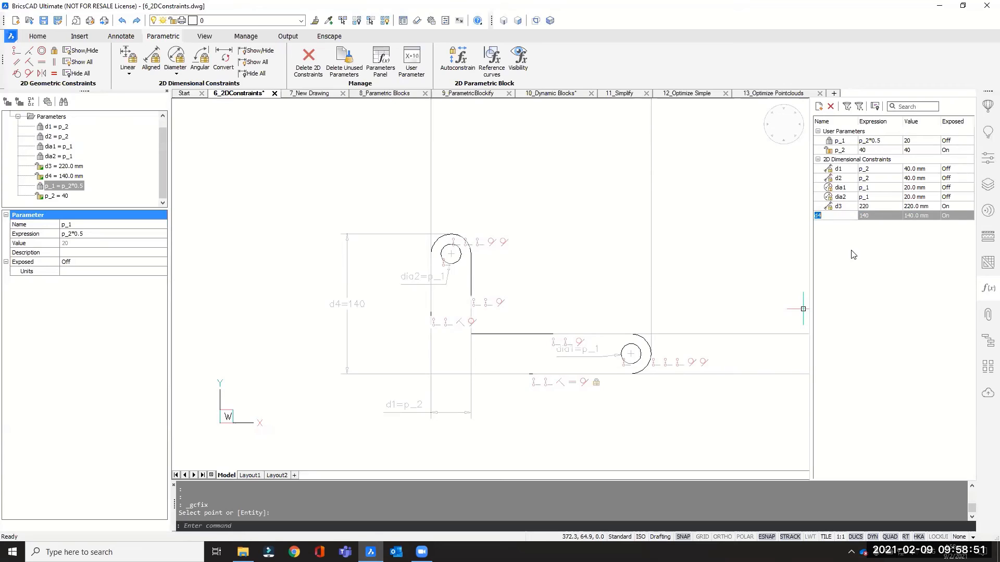
{"action": "type", "text": "Length_Y"}
{"action": "key", "text": "Return"}
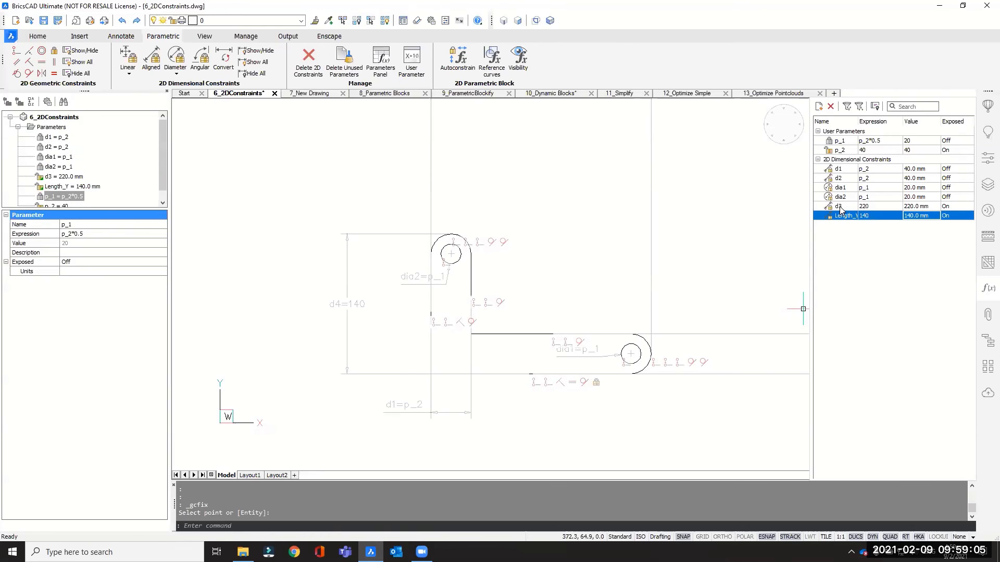
Rename the dimensional constraint d3 as Length_X and widen the name column to fit the names
{"action": "left_click", "coordinate": [840, 207]}
{"action": "left_click", "coordinate": [839, 208]}
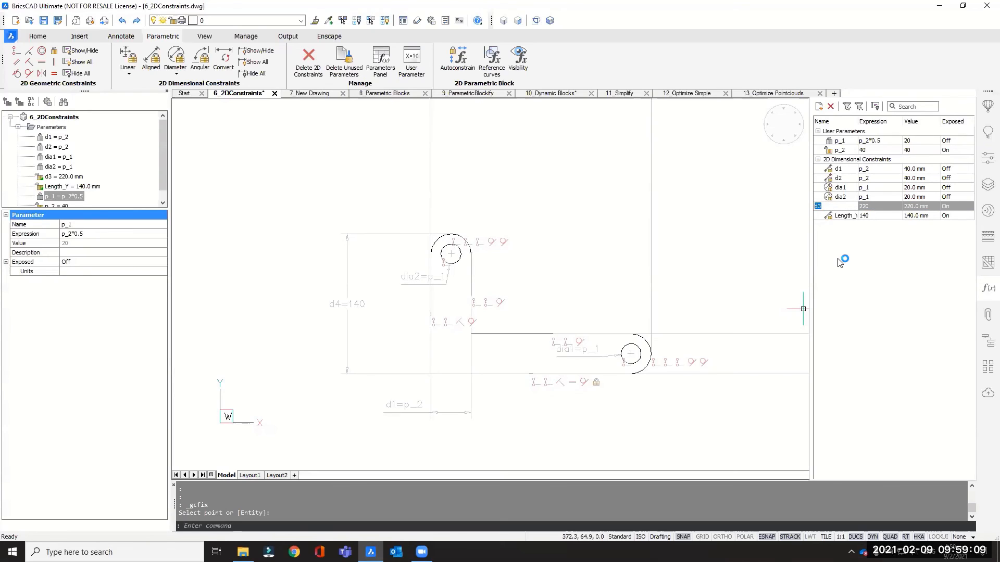
{"action": "type", "text": "Length_X"}
{"action": "key", "text": "Return"}
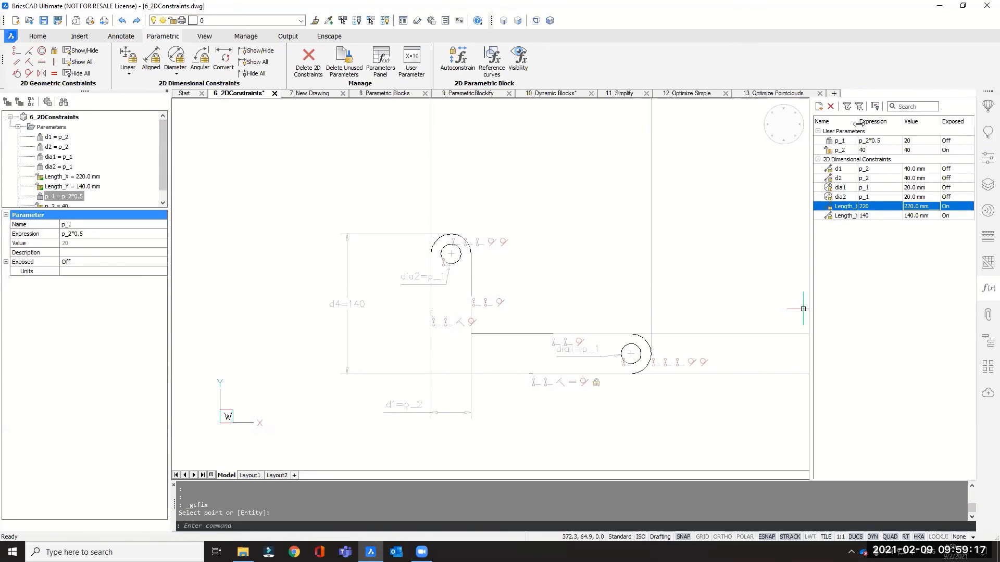
{"action": "left_click_drag", "start_coordinate": [858, 123], "coordinate": [866, 124]}
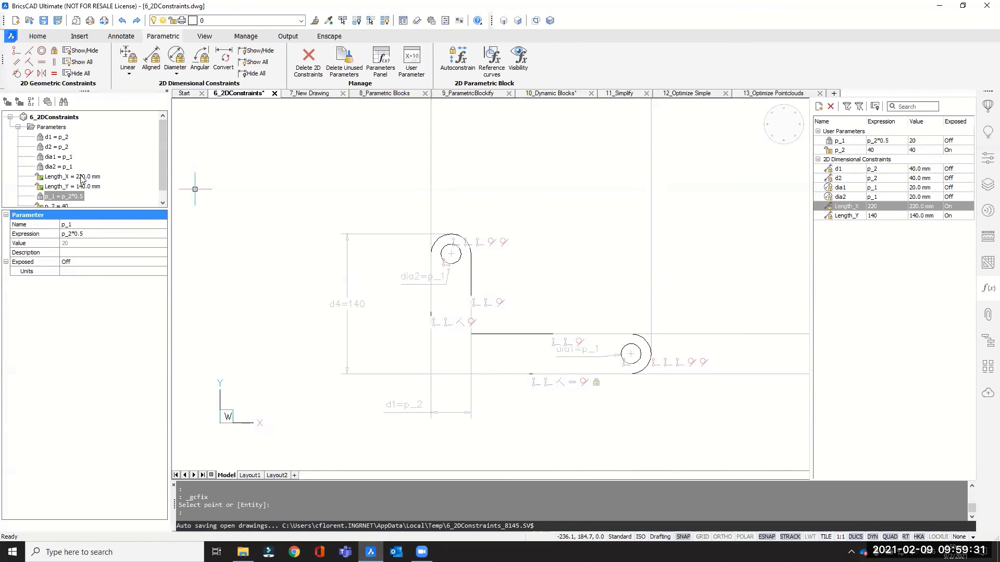
Rename the user parameter p_2 as Width and check the updated parameter list
{"action": "double_click", "coordinate": [842, 151]}
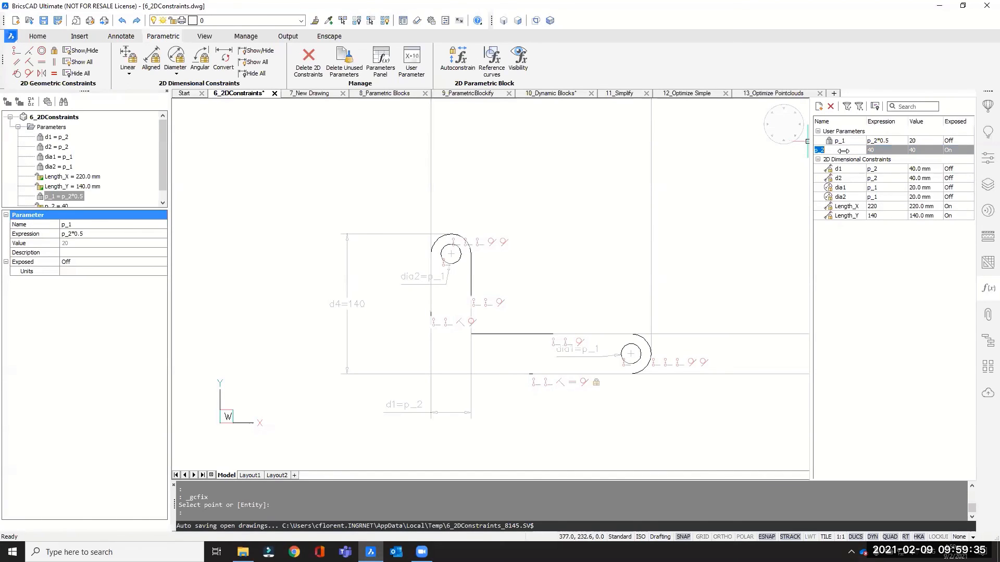
{"action": "type", "text": "Width"}
{"action": "key", "text": "Return"}
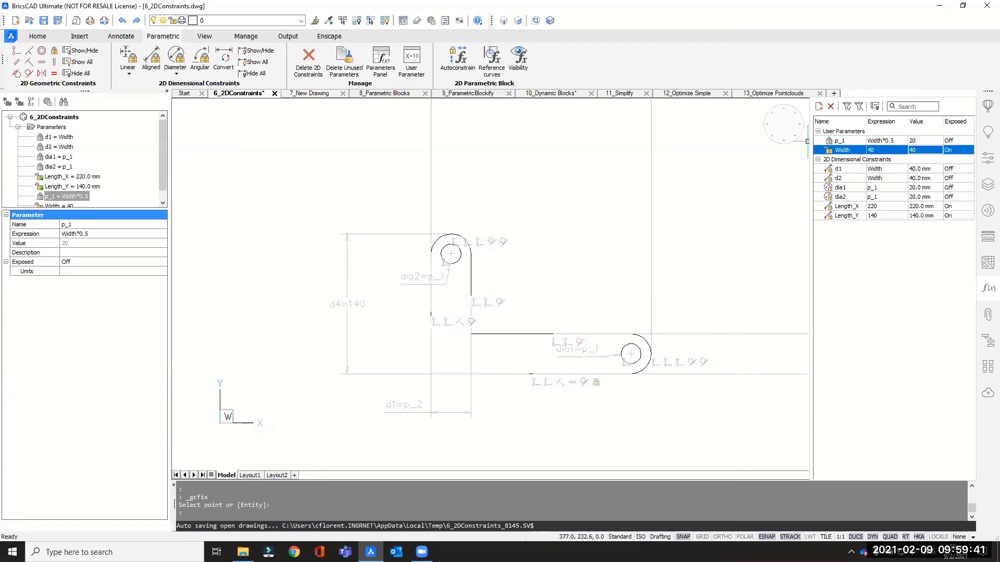
{"action": "left_click_drag", "start_coordinate": [161, 132], "coordinate": [162, 136]}
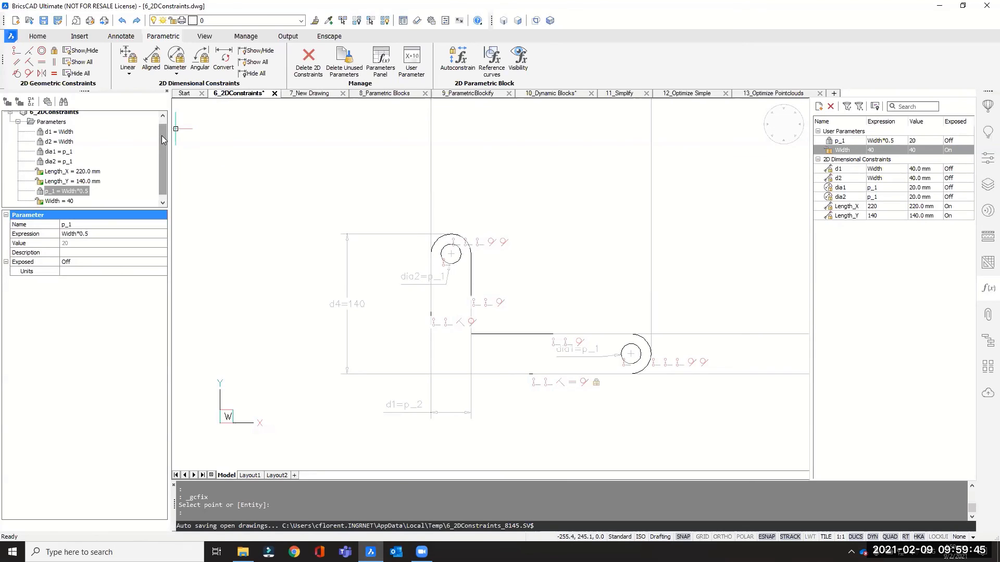